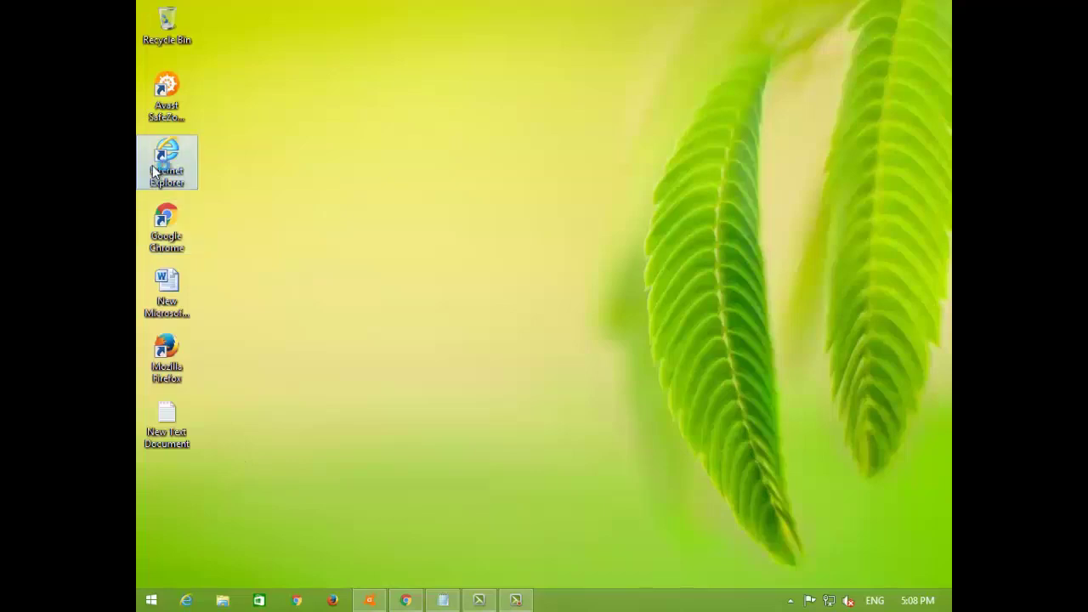
# Launch Internet Explorer from the desktop to bring up the fake security-plugin error page
pyautogui.doubleClick(163, 161)
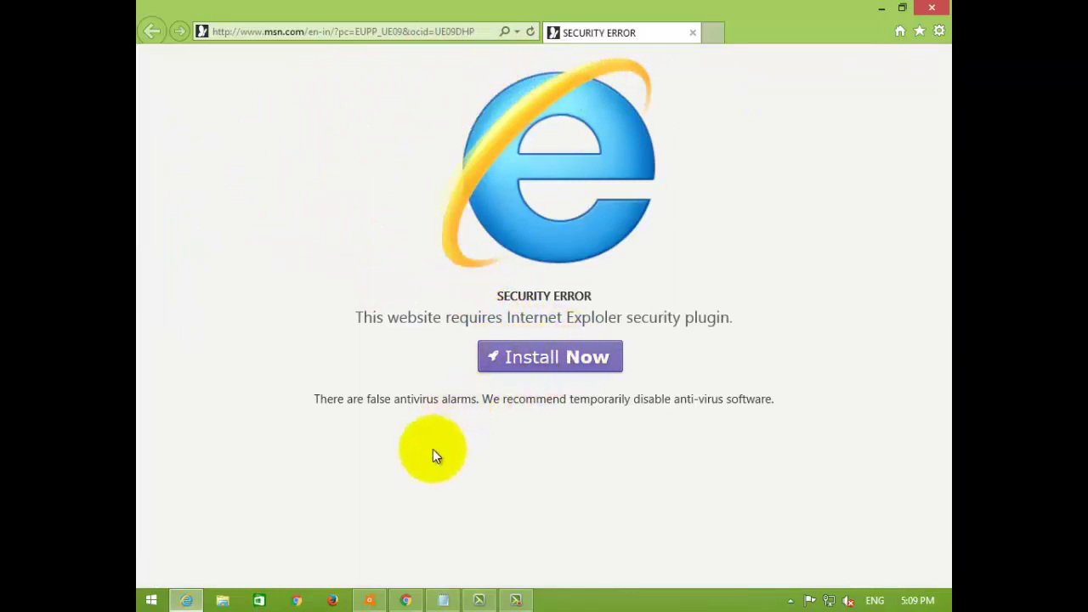
# Minimize the Internet Explorer window and launch Mozilla Firefox from its desktop shortcut
pyautogui.click(881, 9)
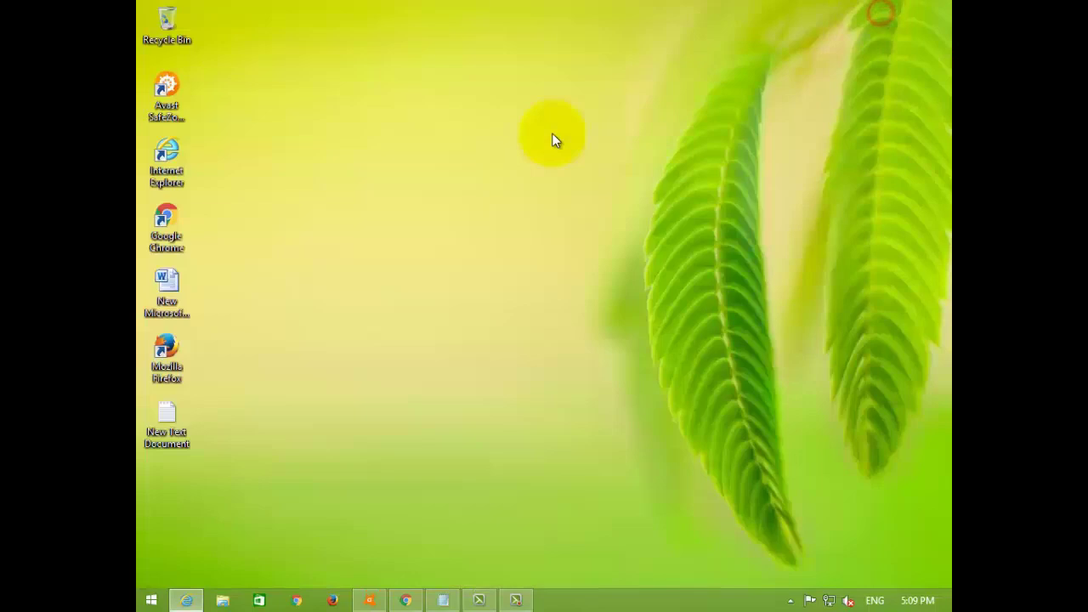
pyautogui.click(163, 375)
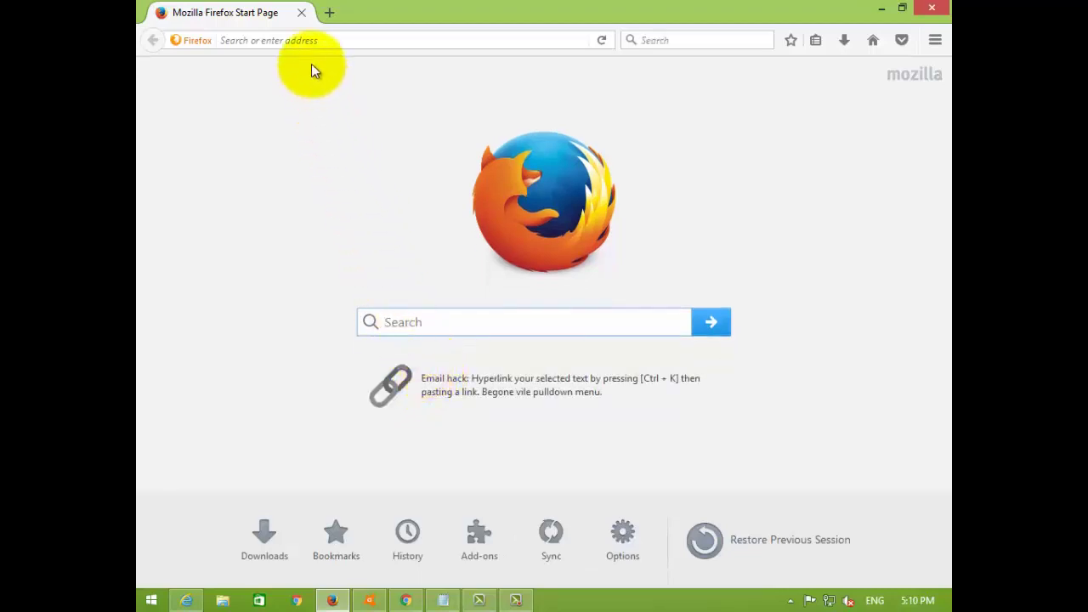
pyautogui.click(313, 40)
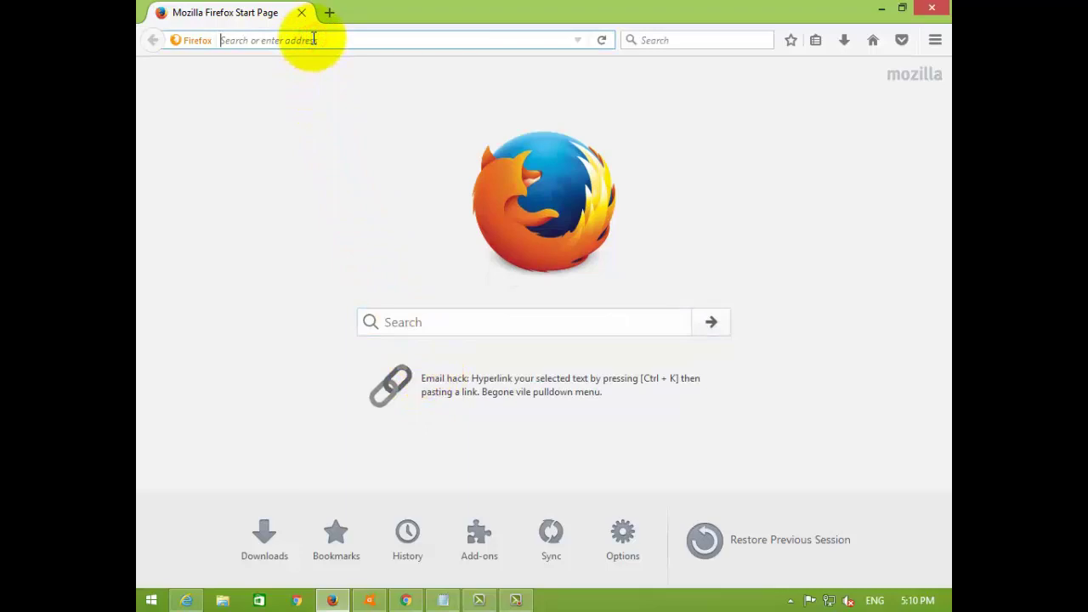
pyautogui.write('ms')
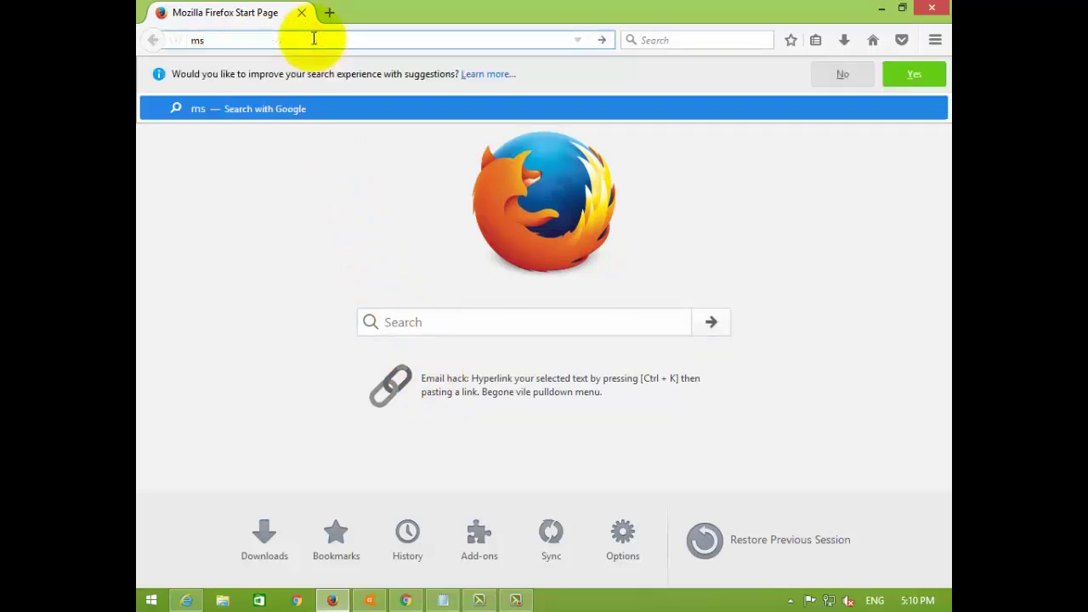
pyautogui.write('n')
pyautogui.press('Return')
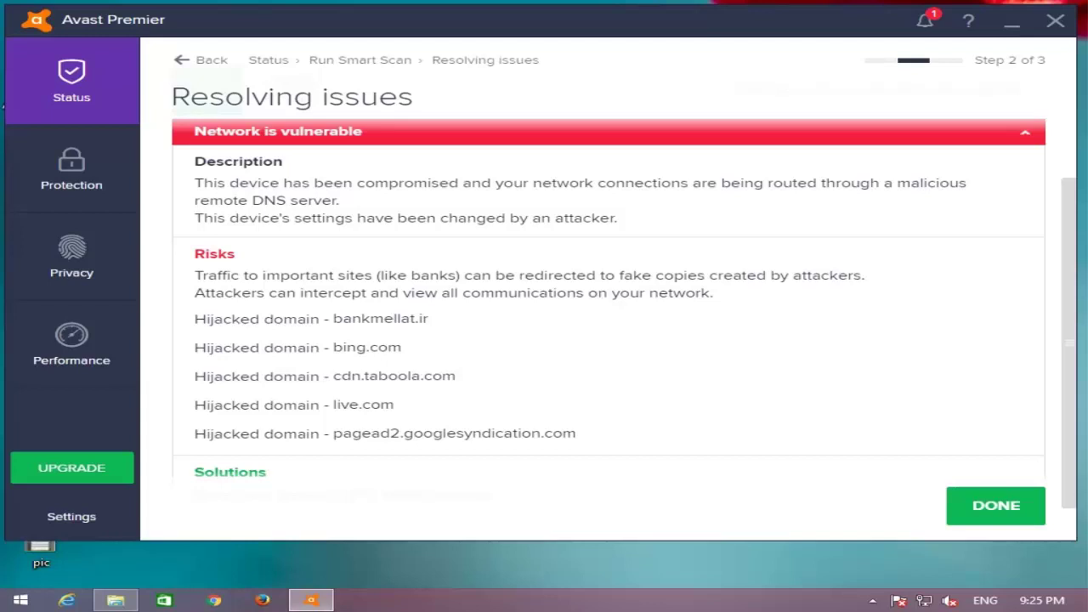
# Scroll the Avast report down to the solution recommending a DNS server settings reset
pyautogui.scroll(-1, 2, 106)
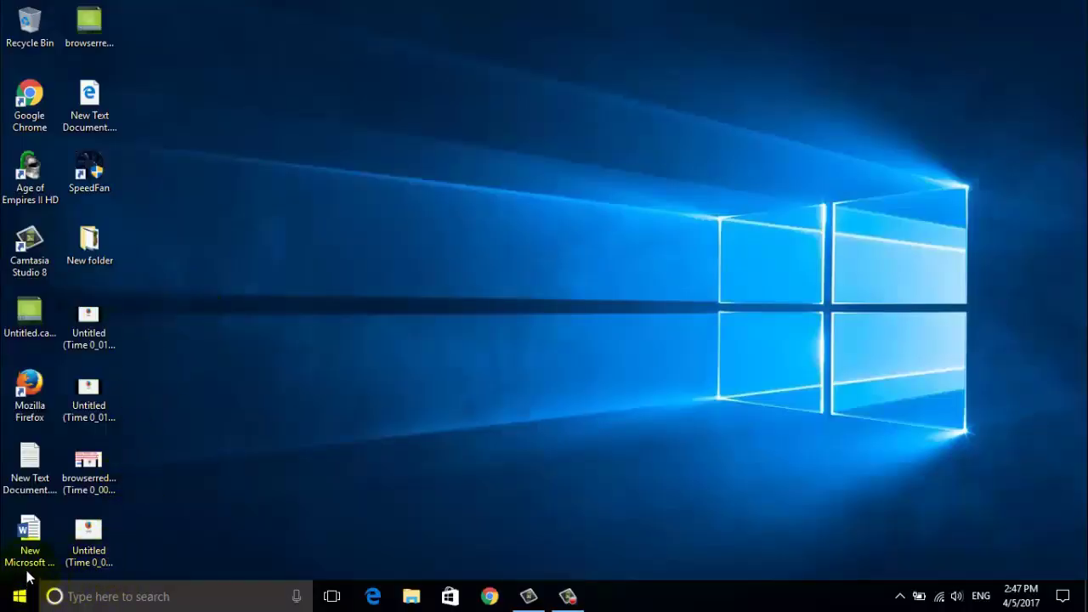
# Launch Command Prompt (Admin) from the Start button's right-click menu
pyautogui.rightClick(21, 600)
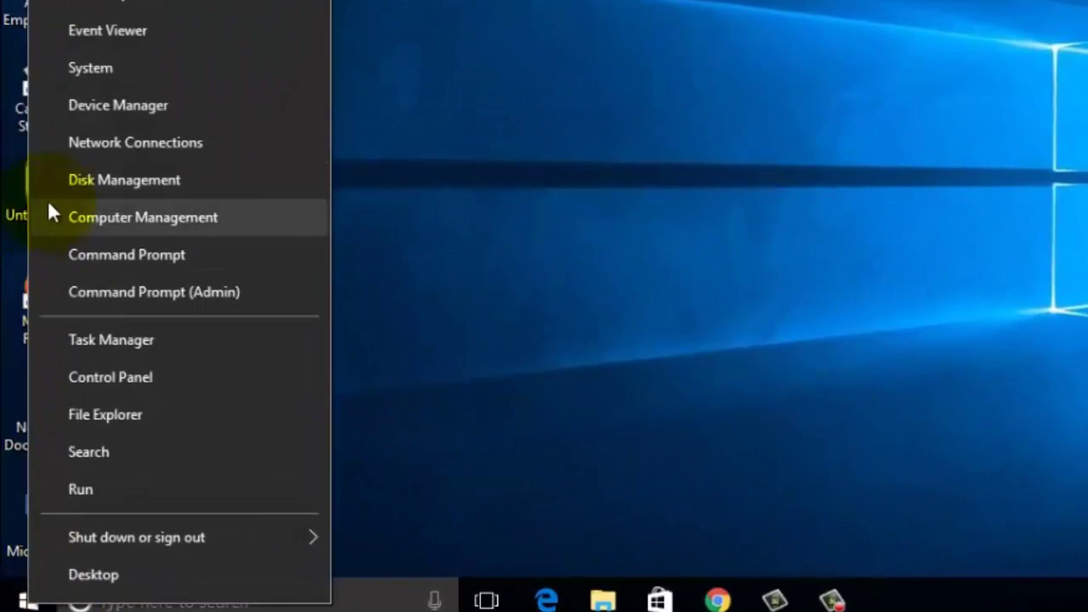
pyautogui.click(90, 303)
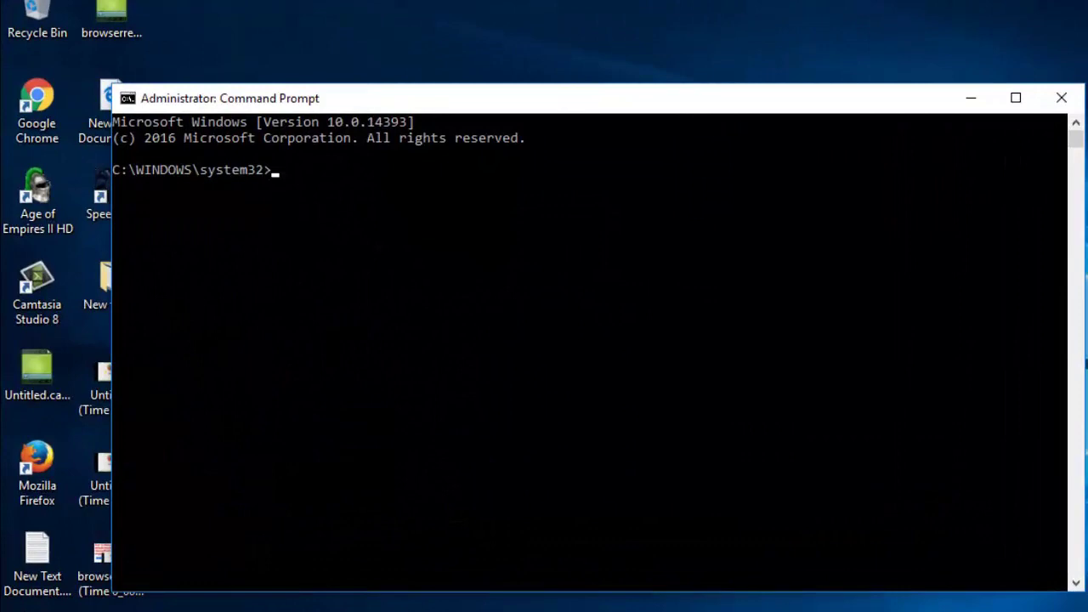
# Run 'ipconfig /flushdns', fixing the mistyped ending before executing
pyautogui.write('ip')
pyautogui.write('con')
pyautogui.write('fig')
pyautogui.write(' /')
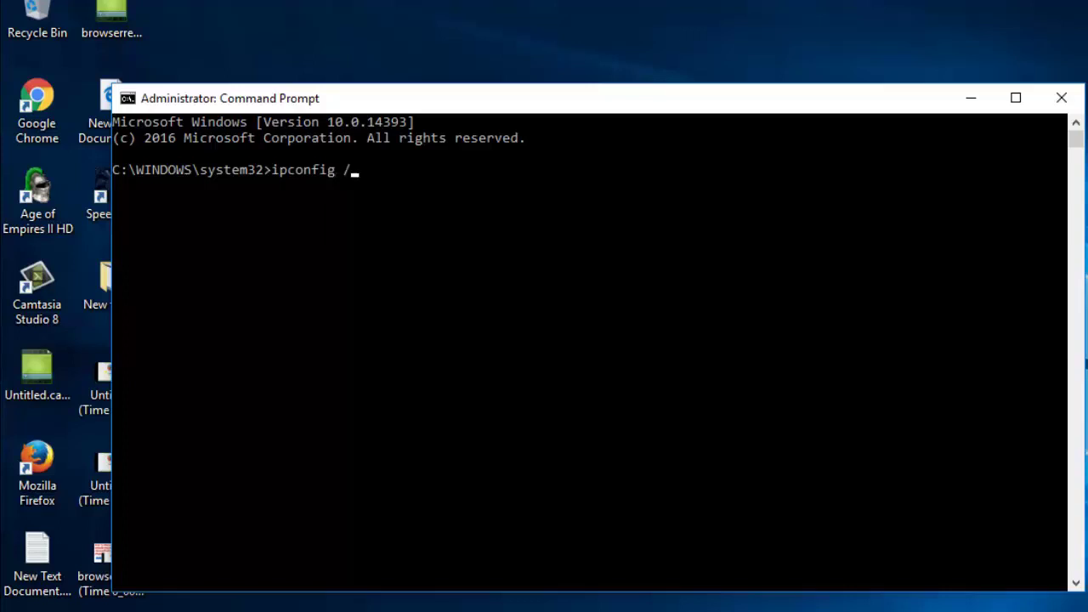
pyautogui.write('f')
pyautogui.write('lush')
pyautogui.write('d')
pyautogui.write('b')
pyautogui.press('BackSpace')
pyautogui.write('ns')
pyautogui.press('Return')
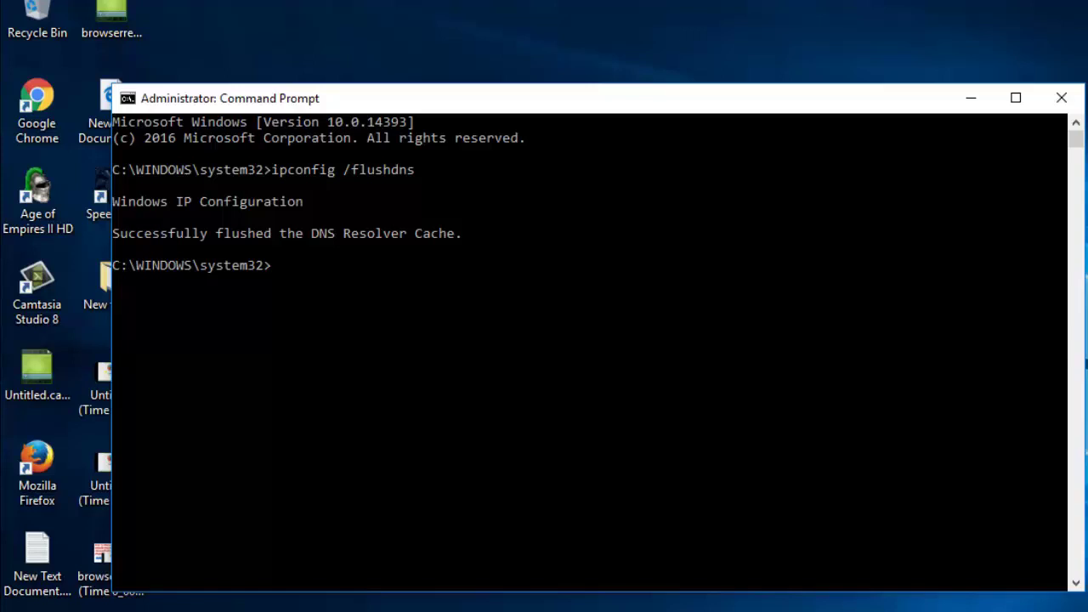
# Run 'ipconfig /release' to drop the adapters' IP addresses
pyautogui.write('ipco')
pyautogui.write('n')
pyautogui.write('fig')
pyautogui.write(' /')
pyautogui.write('rele')
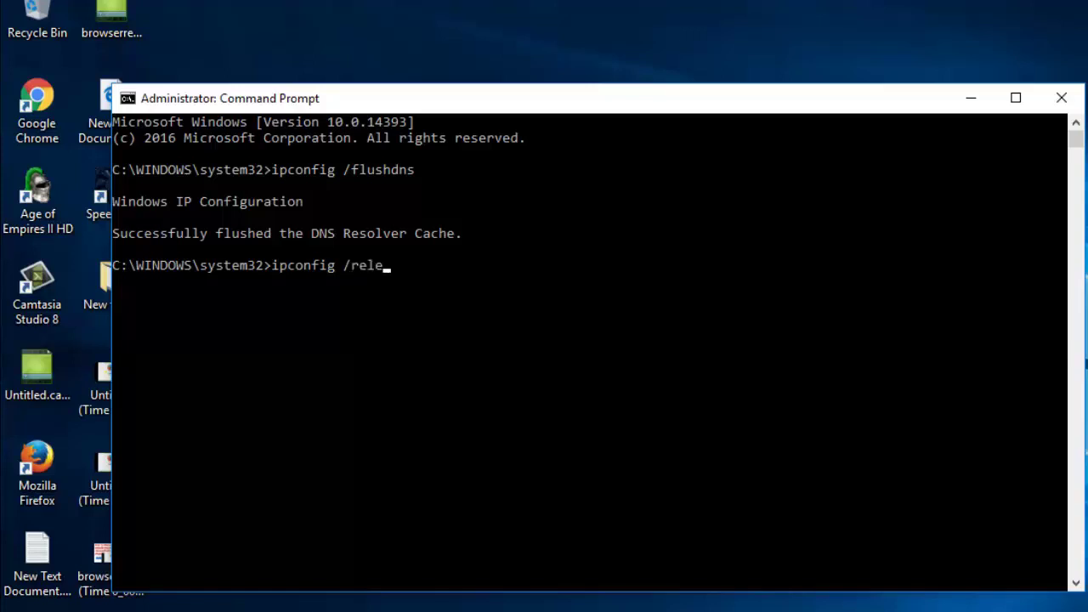
pyautogui.write('ase')
pyautogui.press('Return')
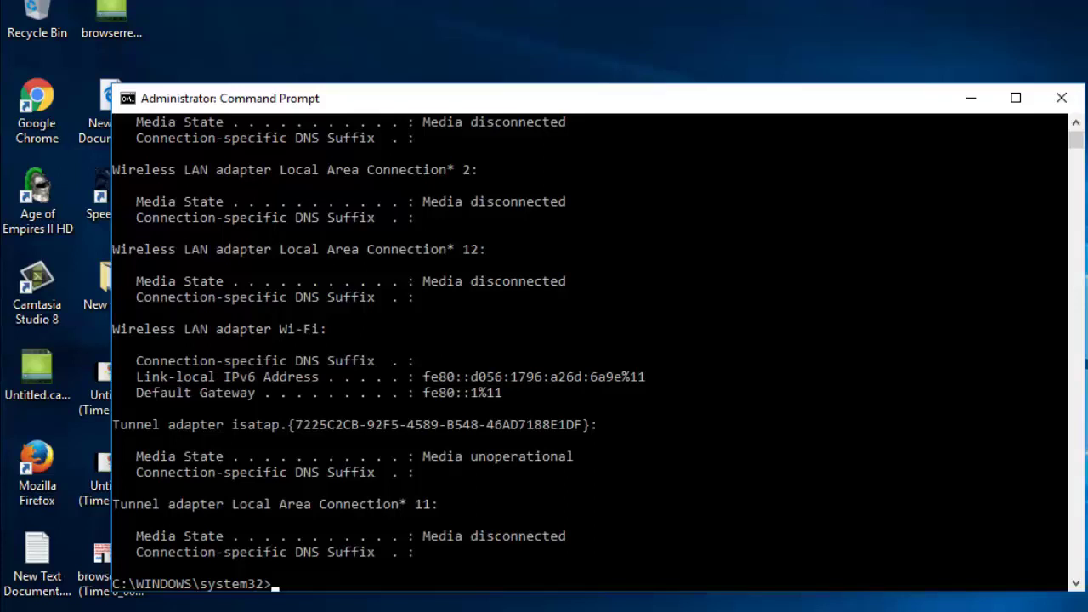
# Run 'ipconfig /renew' to obtain fresh IP addresses for the adapters
pyautogui.write('ip')
pyautogui.write('co')
pyautogui.write('nfig /')
pyautogui.write('ren')
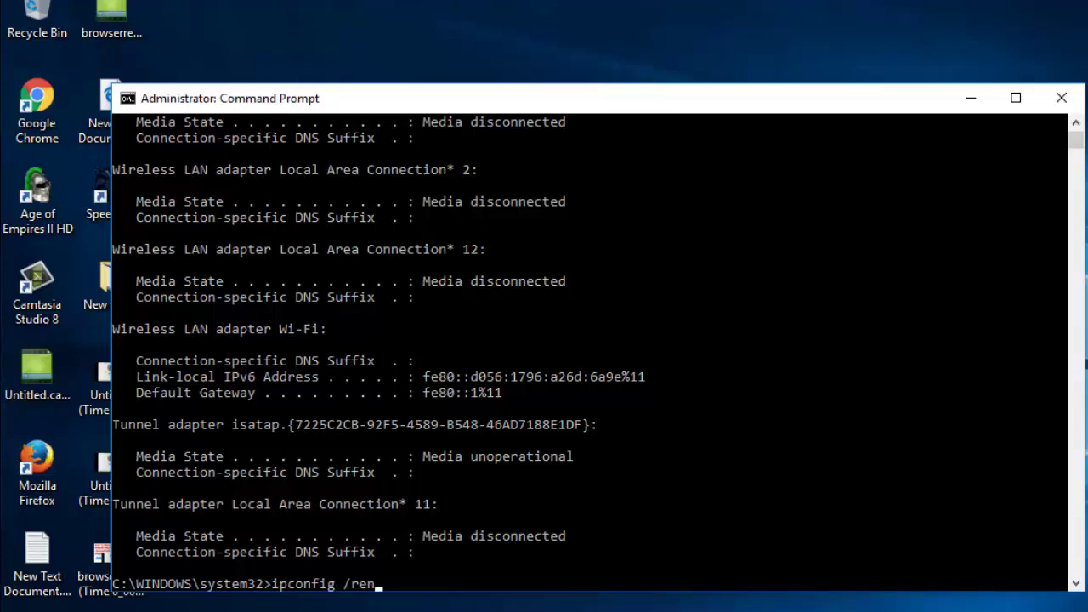
pyautogui.write('ew')
pyautogui.press('Return')
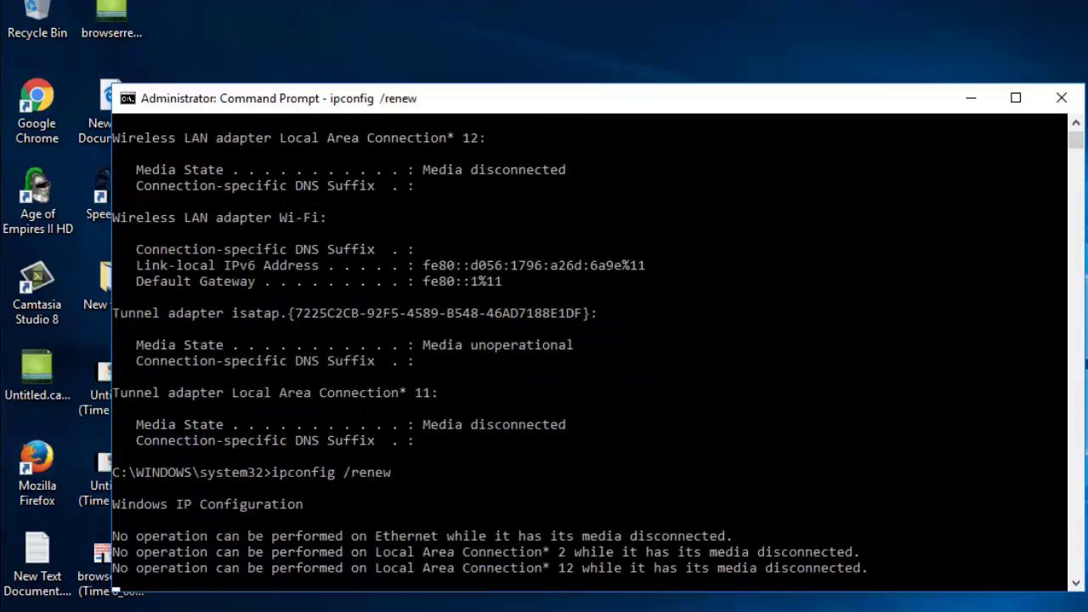